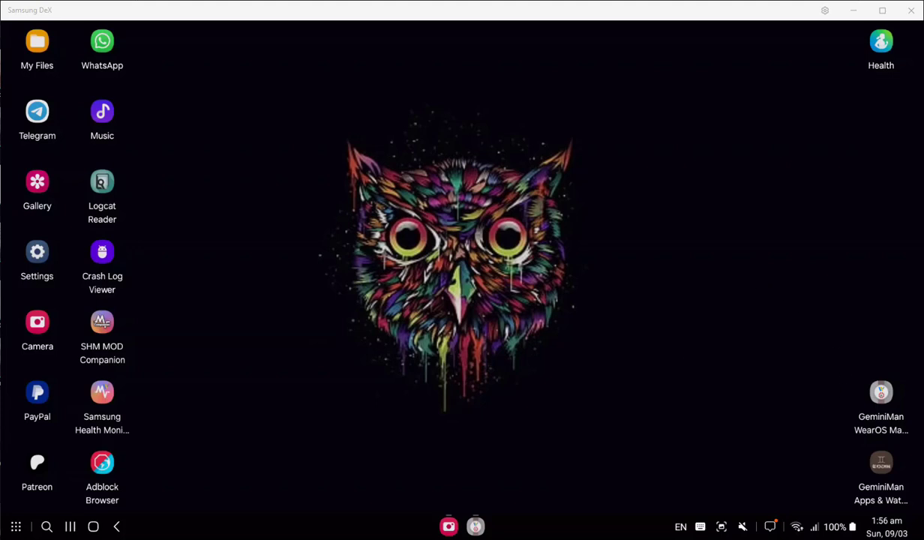
Prepare the Samsung DeX desktop by clearing the desktop icon selection.
{"action": "left_click", "coordinate": [102, 405]}
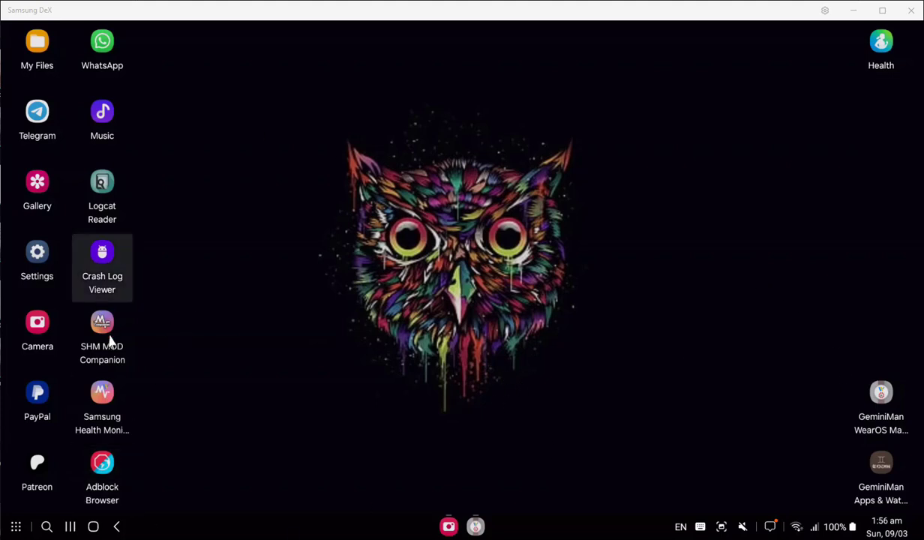
{"action": "left_click", "coordinate": [514, 381]}
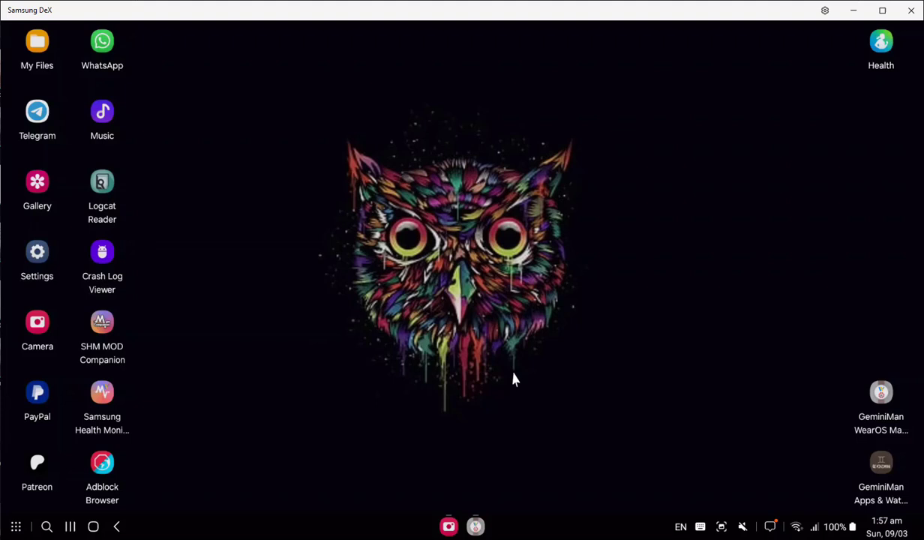
Open the watch camera preview and GeminiMan, then launch the manager app's Play Store listing on the watch.
{"action": "left_click", "coordinate": [449, 526]}
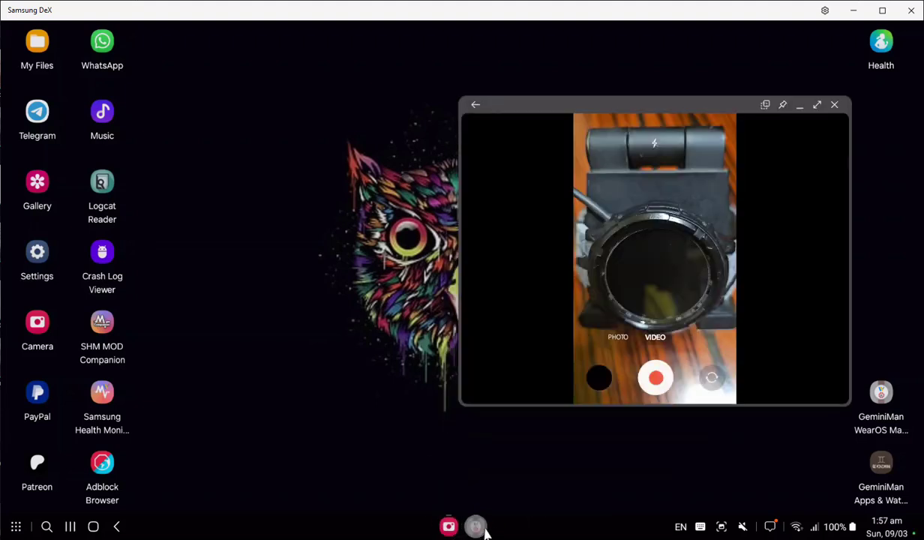
{"action": "left_click", "coordinate": [480, 528]}
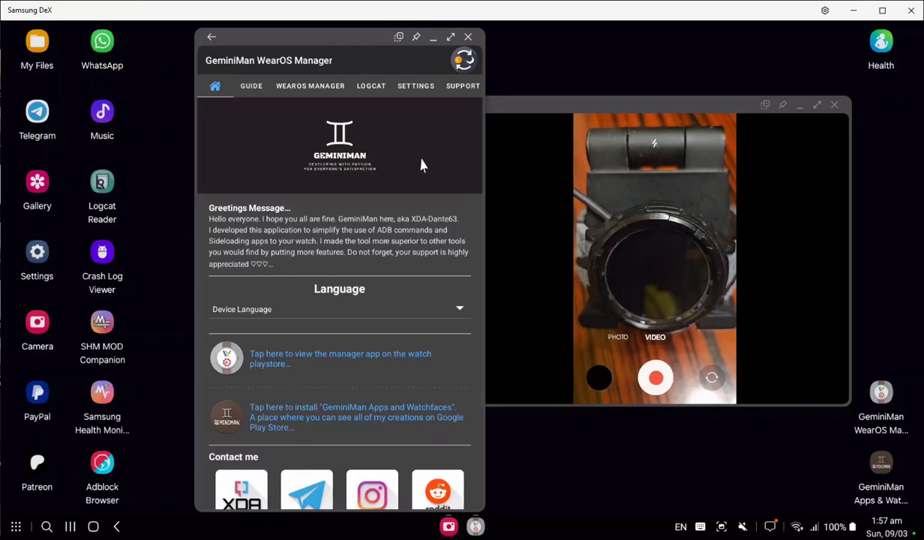
{"action": "scroll", "coordinate": [330, 117], "scroll_direction": "down", "scroll_amount": 2}
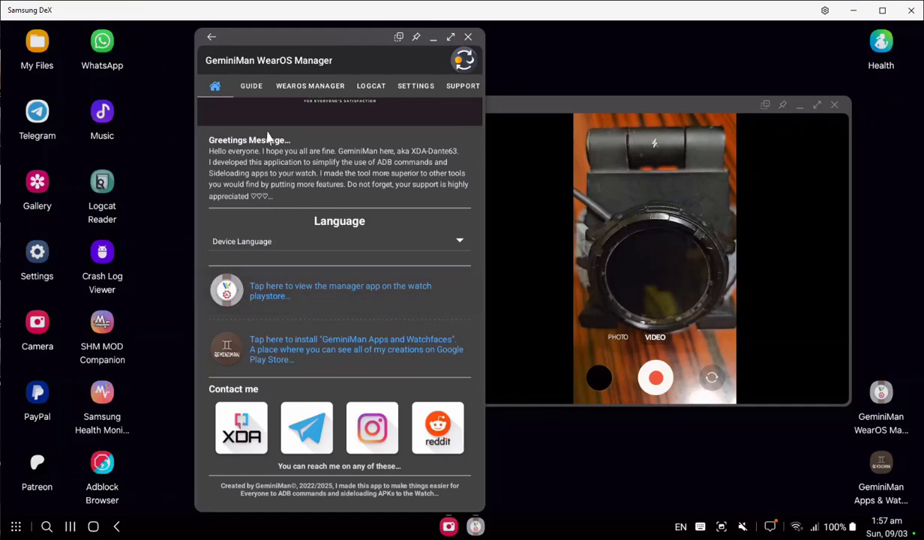
{"action": "left_click", "coordinate": [337, 294]}
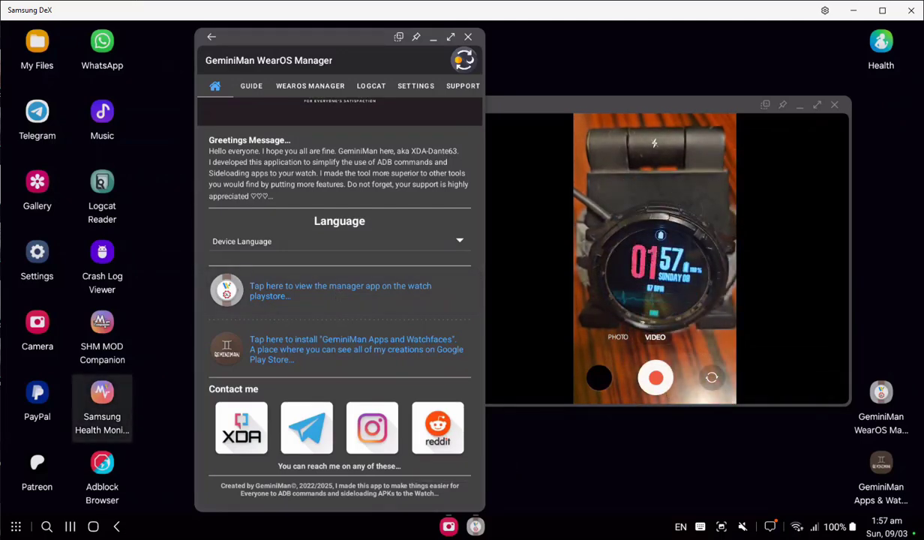
Switch to the WearOS Manager page and scroll through the 240 installed watch apps.
{"action": "left_click", "coordinate": [322, 89]}
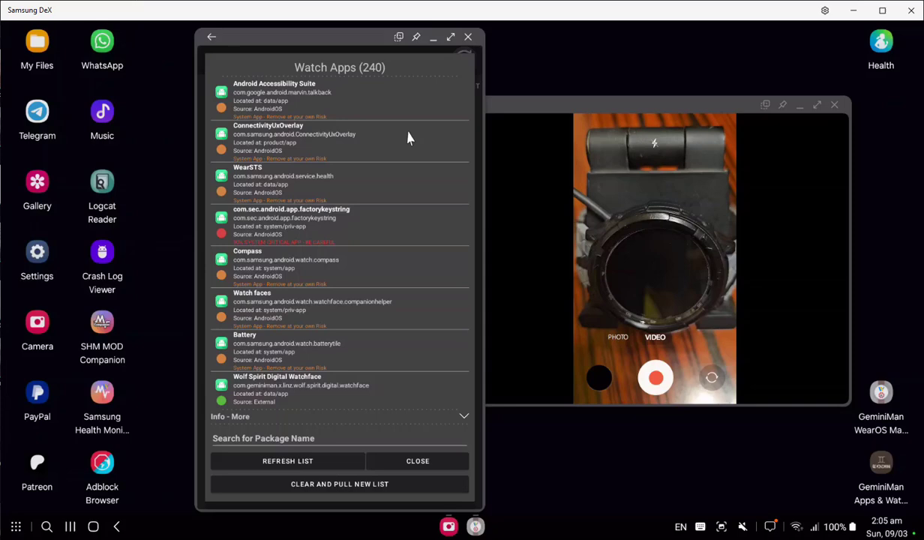
{"action": "scroll", "coordinate": [411, 100], "scroll_direction": "down", "scroll_amount": 3}
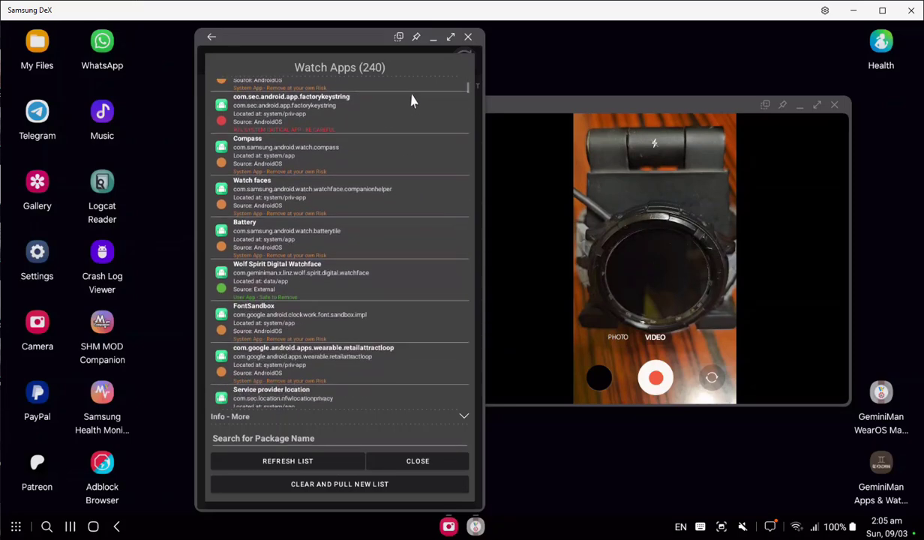
{"action": "scroll", "coordinate": [411, 100], "scroll_direction": "down", "scroll_amount": 5}
{"action": "scroll", "coordinate": [418, 84], "scroll_direction": "down", "scroll_amount": 3}
{"action": "scroll", "coordinate": [418, 84], "scroll_direction": "down", "scroll_amount": 2}
{"action": "scroll", "coordinate": [417, 85], "scroll_direction": "down", "scroll_amount": 1}
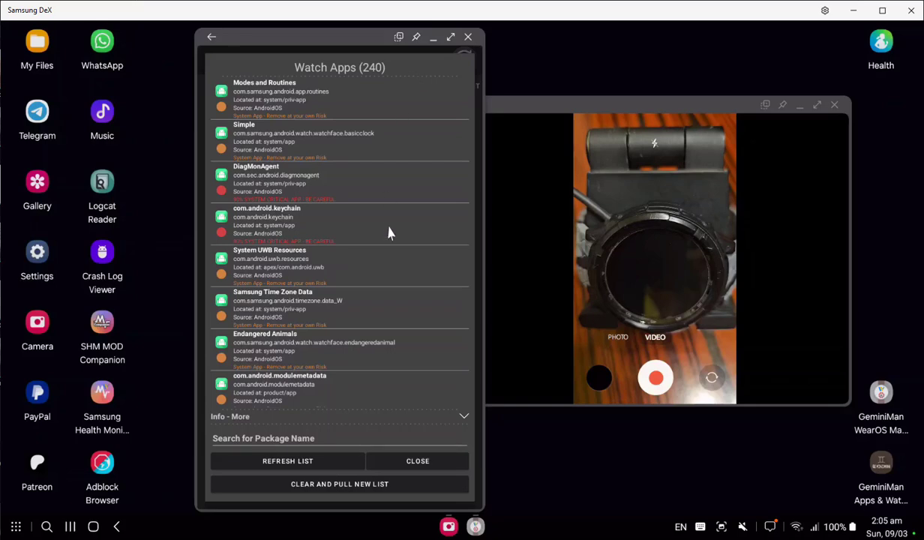
Clear and pull a new watch app list, confirming the package re-request.
{"action": "left_click", "coordinate": [345, 486]}
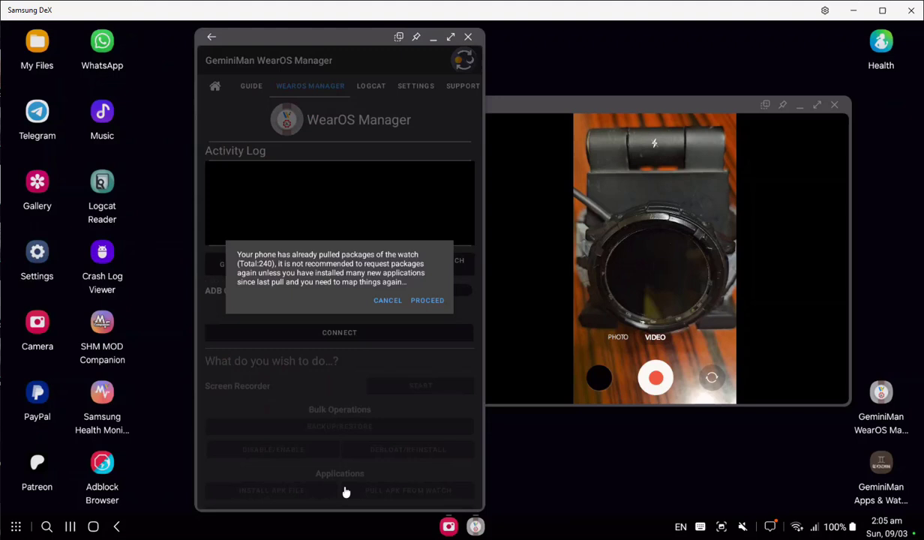
{"action": "left_click", "coordinate": [429, 302]}
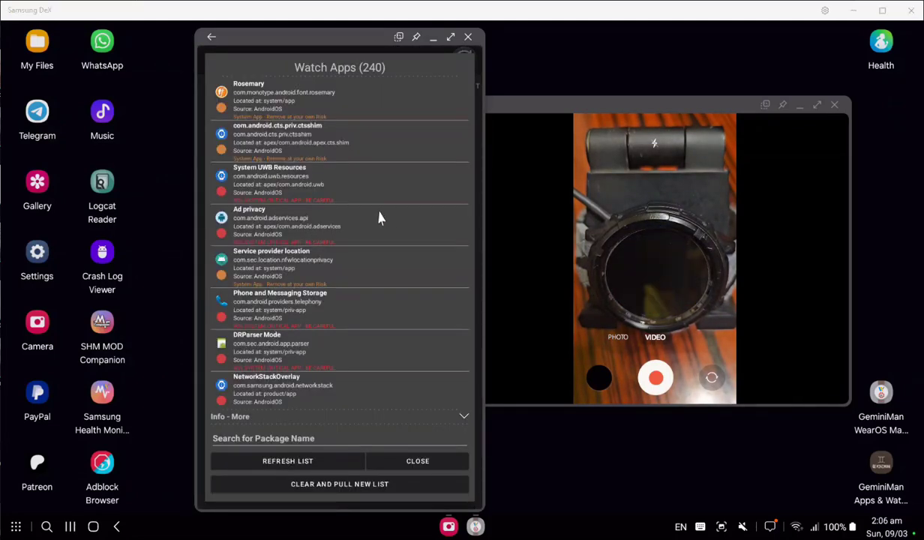
Scroll down and back up through the 240-app Watch Apps list.
{"action": "scroll", "coordinate": [398, 237], "scroll_direction": "down", "scroll_amount": 1}
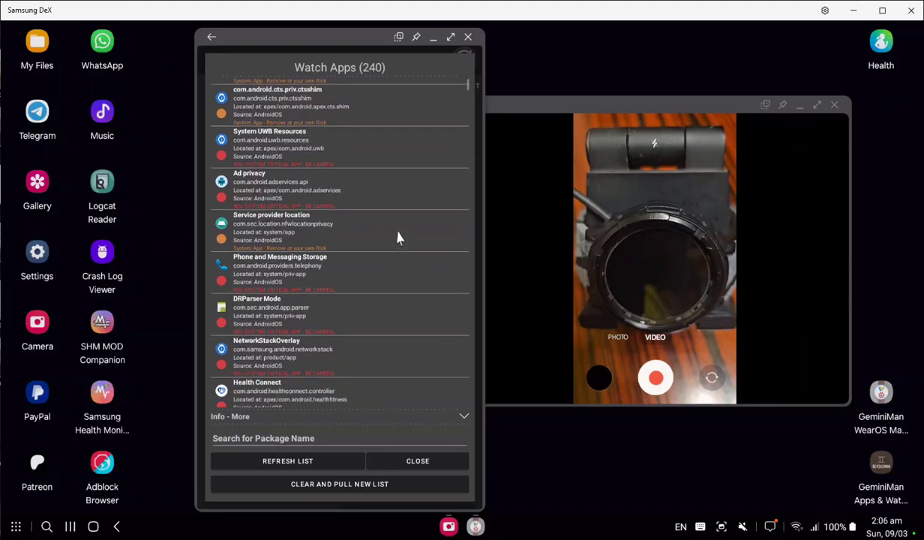
{"action": "scroll", "coordinate": [408, 195], "scroll_direction": "down", "scroll_amount": 2}
{"action": "scroll", "coordinate": [419, 161], "scroll_direction": "down", "scroll_amount": 1}
{"action": "scroll", "coordinate": [419, 160], "scroll_direction": "up", "scroll_amount": 1}
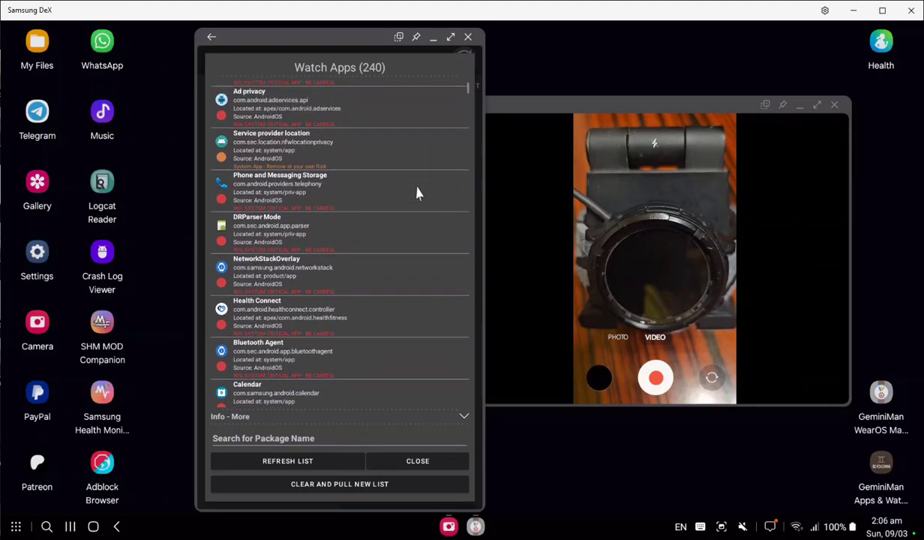
{"action": "scroll", "coordinate": [424, 232], "scroll_direction": "up", "scroll_amount": 2}
{"action": "scroll", "coordinate": [432, 285], "scroll_direction": "up", "scroll_amount": 1}
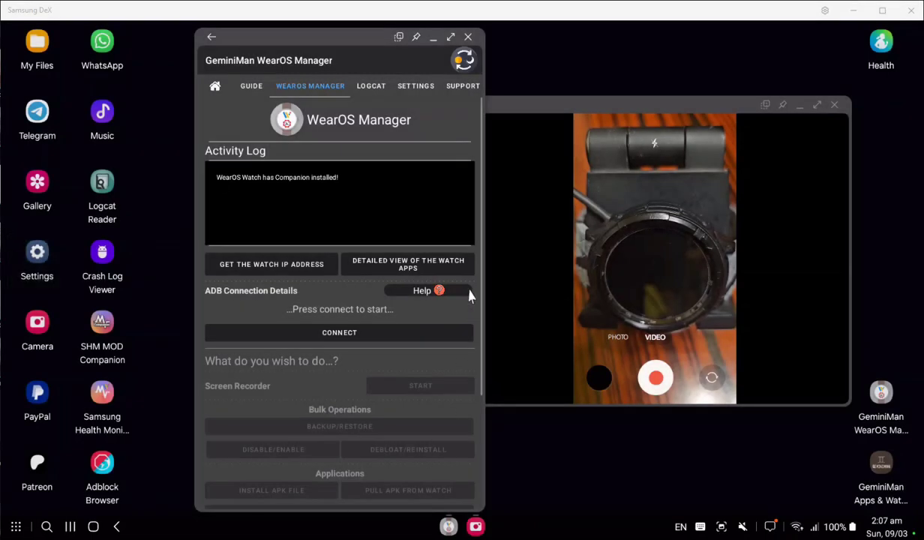
Request a detailed view of the watch apps and confirm sending the package request.
{"action": "left_click", "coordinate": [396, 271]}
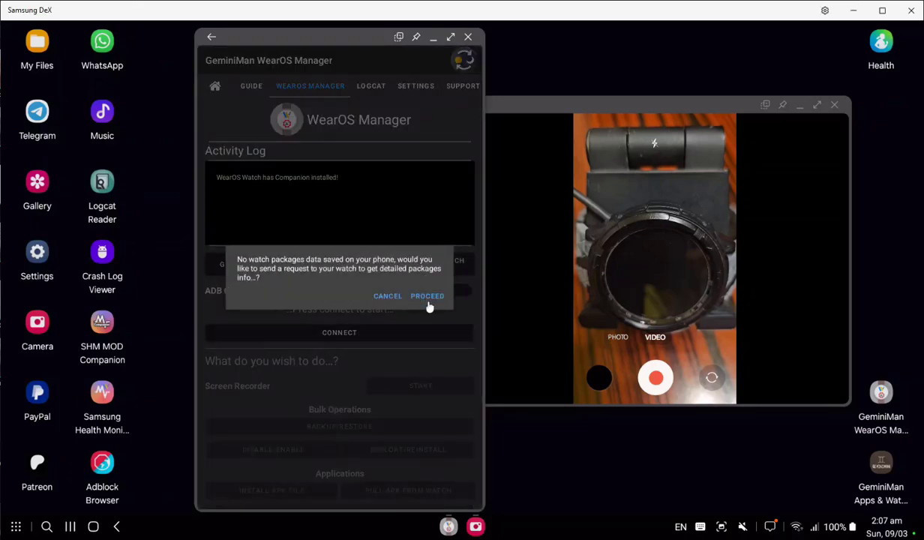
{"action": "left_click", "coordinate": [427, 297]}
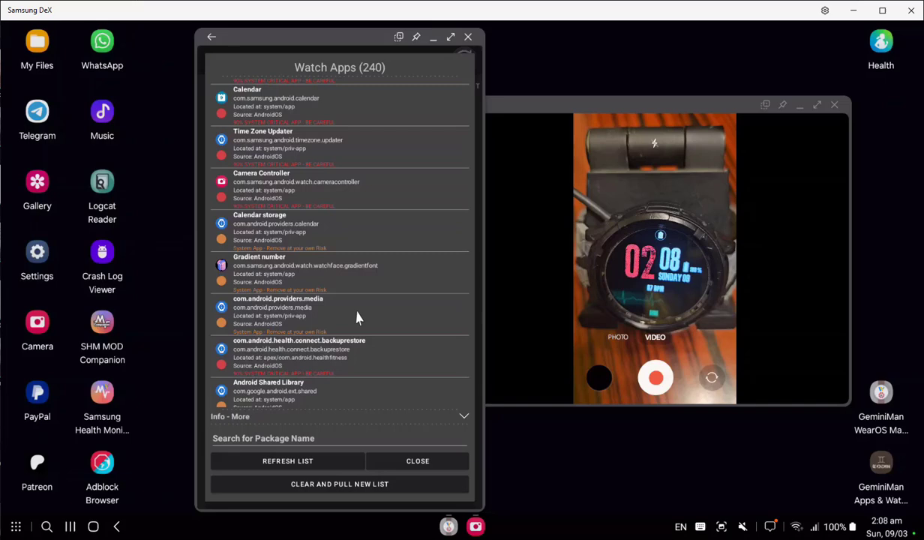
Refresh the watch app list with confirmation, then minimise the camera preview window.
{"action": "left_click", "coordinate": [302, 465]}
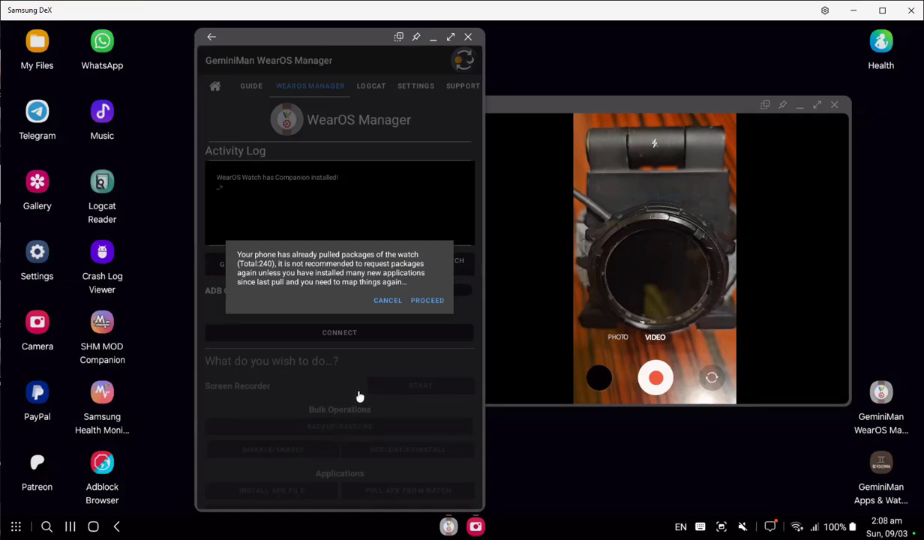
{"action": "left_click", "coordinate": [428, 302]}
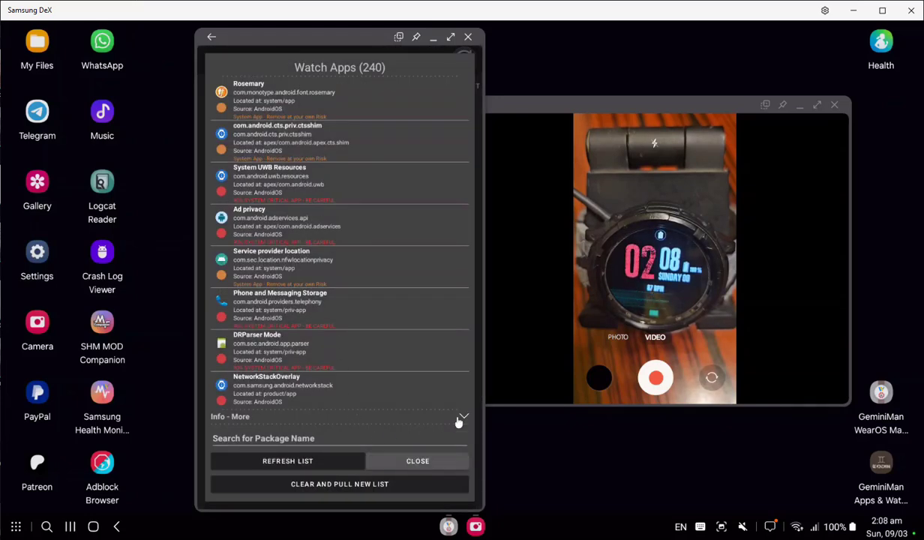
{"action": "left_click", "coordinate": [799, 108]}
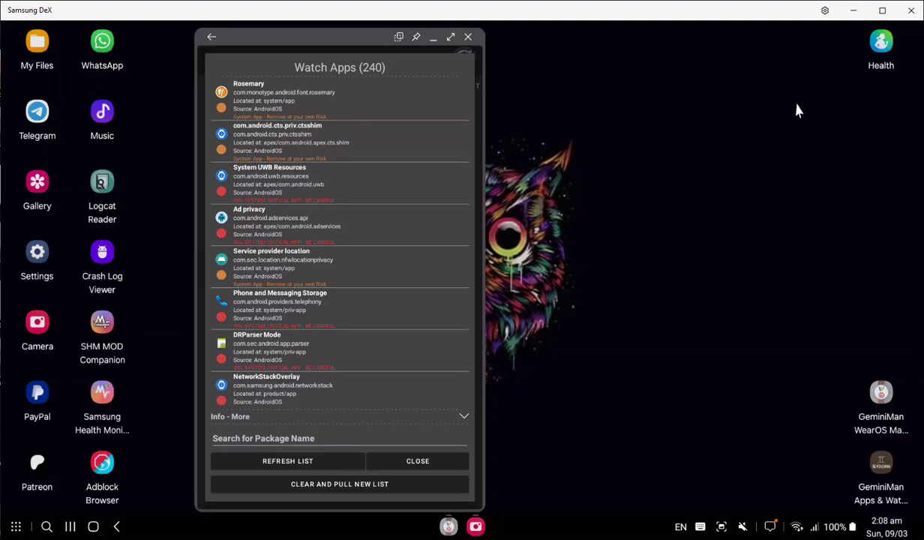
Close the Watch Apps list and return to the home greeting page.
{"action": "key", "text": "Escape"}
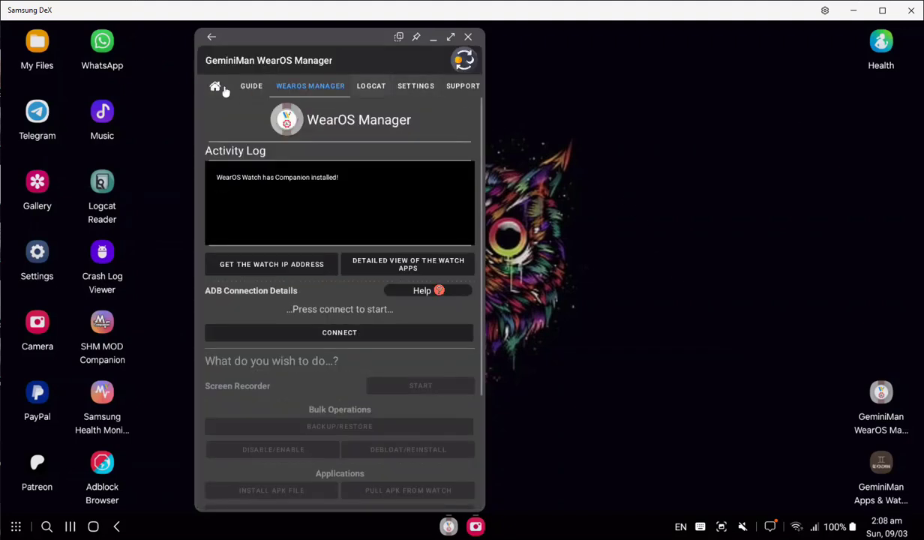
{"action": "left_click", "coordinate": [214, 88]}
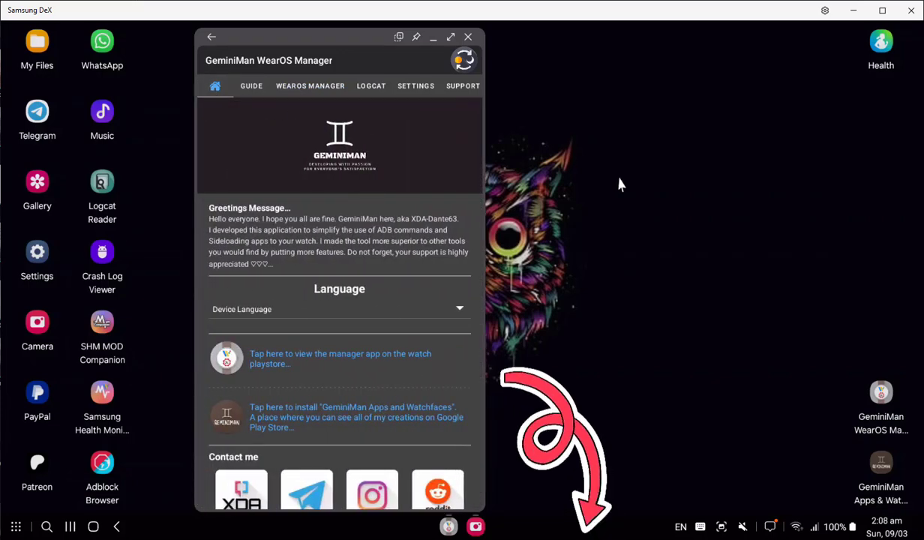